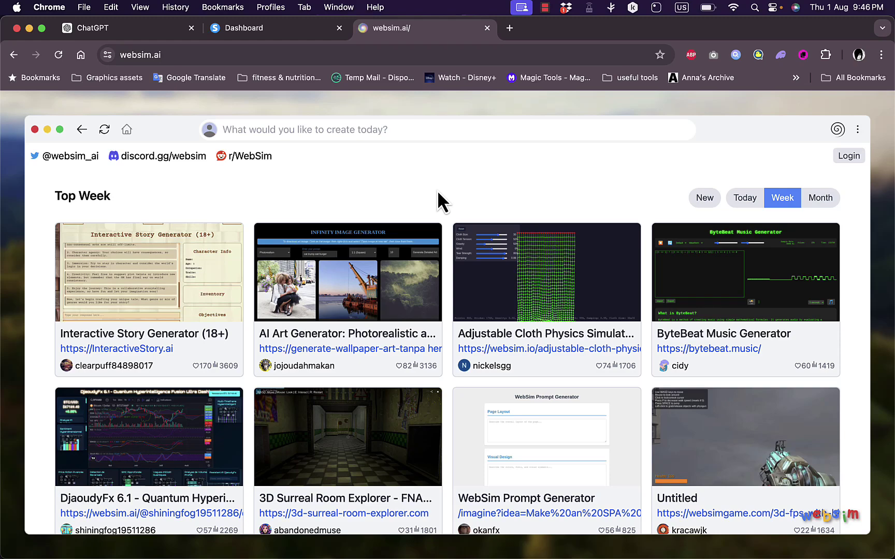
{"action": "scroll", "coordinate": [462, 270], "scroll_direction": "down", "scroll_amount": 3}
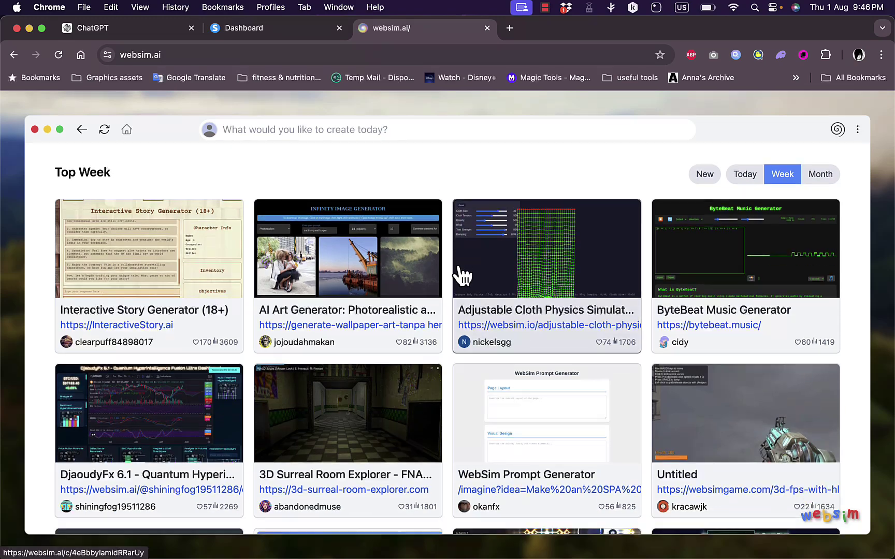
{"action": "scroll", "coordinate": [461, 274], "scroll_direction": "up", "scroll_amount": 3}
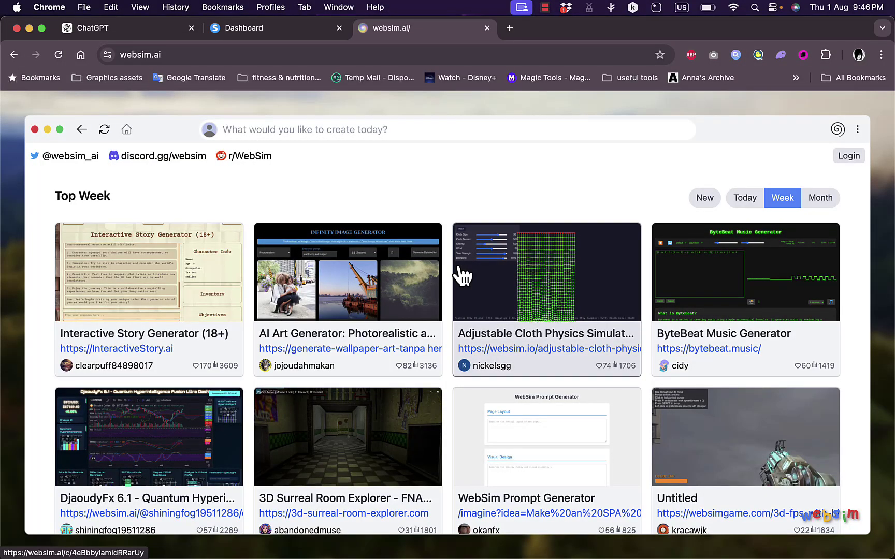
{"action": "scroll", "coordinate": [444, 309], "scroll_direction": "down", "scroll_amount": 5}
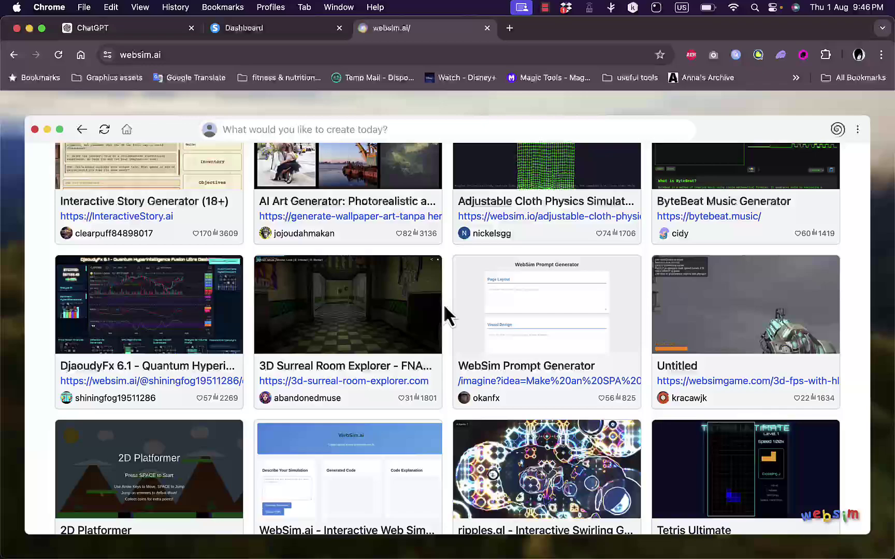
{"action": "scroll", "coordinate": [445, 305], "scroll_direction": "down", "scroll_amount": 3}
{"action": "scroll", "coordinate": [444, 306], "scroll_direction": "up", "scroll_amount": 6}
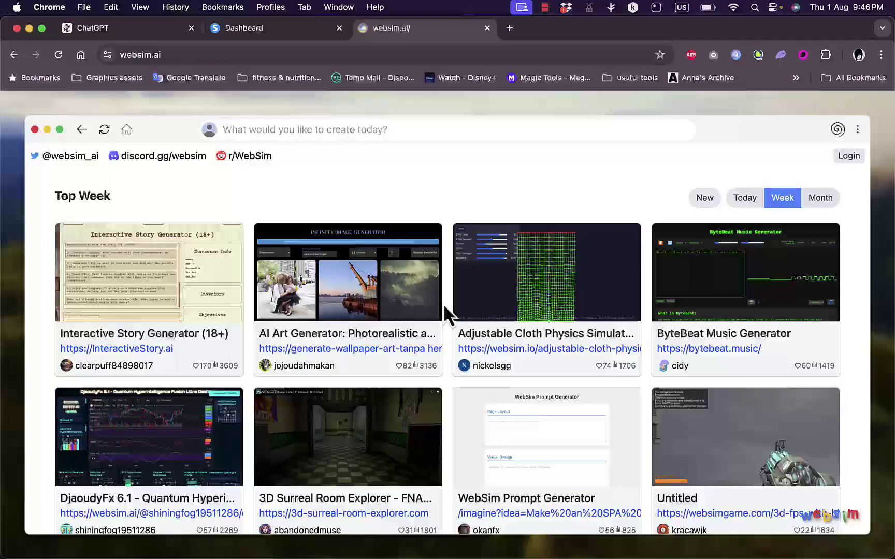
{"action": "scroll", "coordinate": [444, 307], "scroll_direction": "down", "scroll_amount": 2}
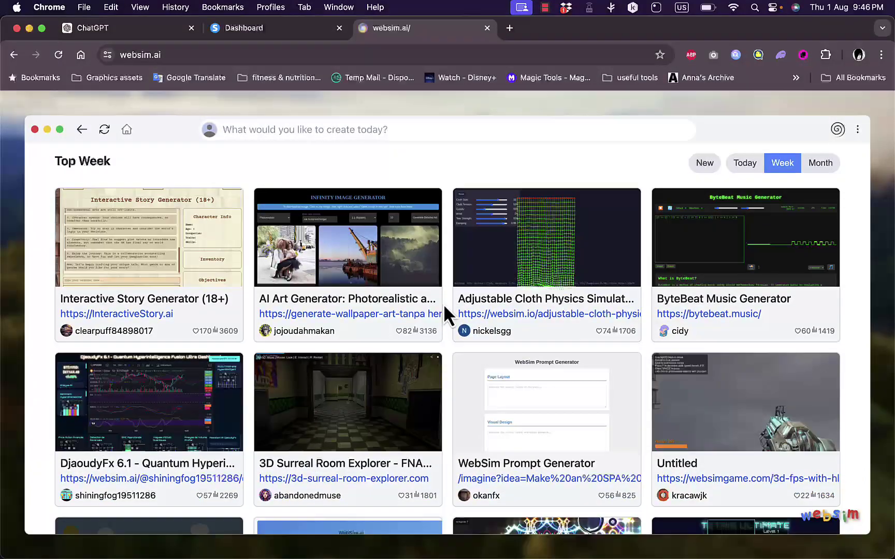
{"action": "scroll", "coordinate": [444, 304], "scroll_direction": "down", "scroll_amount": 2}
{"action": "scroll", "coordinate": [443, 303], "scroll_direction": "down", "scroll_amount": 4}
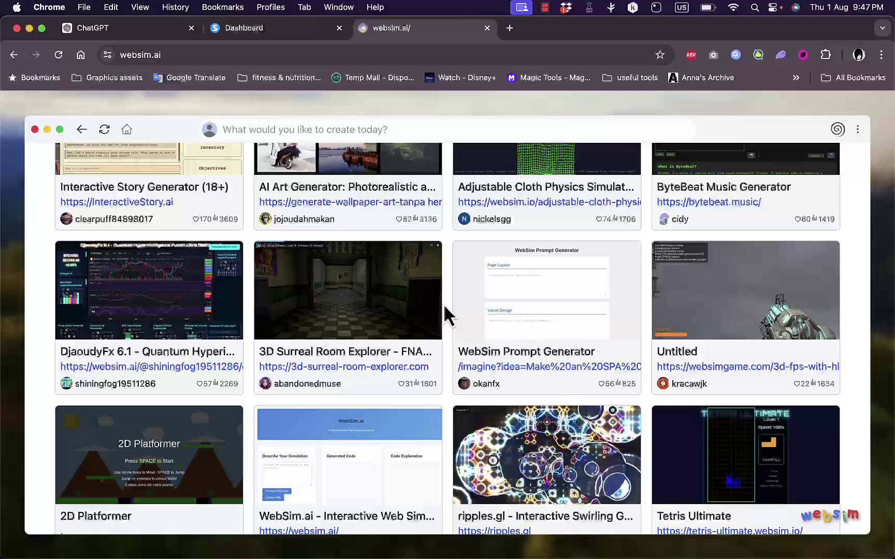
{"action": "scroll", "coordinate": [444, 306], "scroll_direction": "down", "scroll_amount": 2}
{"action": "scroll", "coordinate": [445, 305], "scroll_direction": "down", "scroll_amount": 2}
{"action": "scroll", "coordinate": [444, 306], "scroll_direction": "down", "scroll_amount": 1}
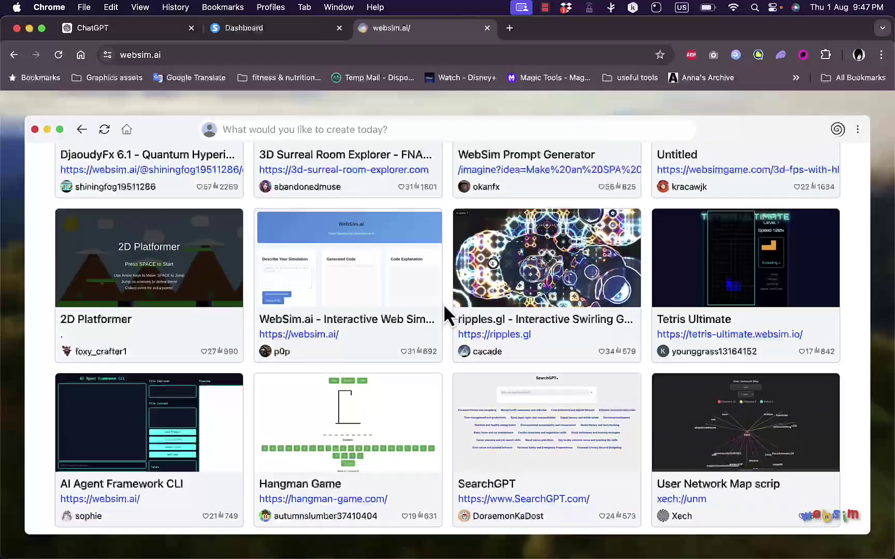
{"action": "scroll", "coordinate": [445, 306], "scroll_direction": "down", "scroll_amount": 1}
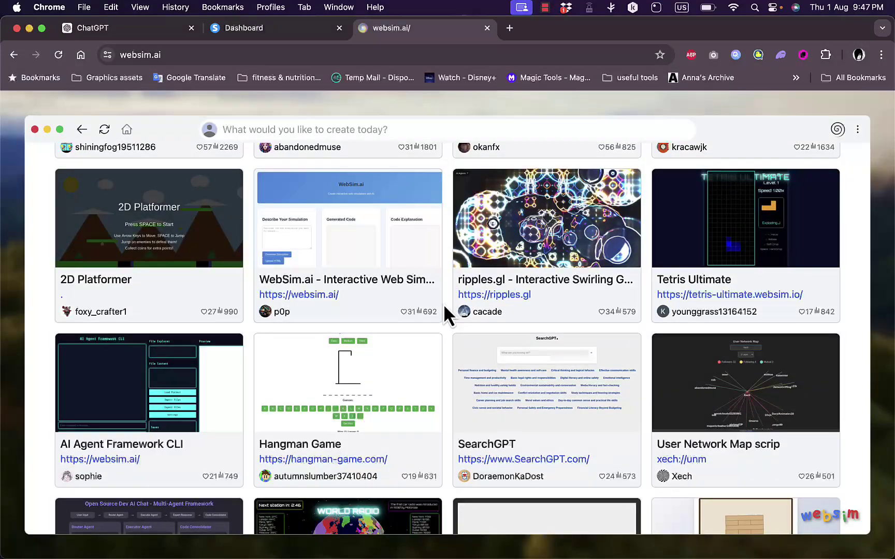
{"action": "scroll", "coordinate": [444, 304], "scroll_direction": "down", "scroll_amount": 2}
{"action": "scroll", "coordinate": [445, 314], "scroll_direction": "down", "scroll_amount": 1}
{"action": "scroll", "coordinate": [444, 314], "scroll_direction": "down", "scroll_amount": 3}
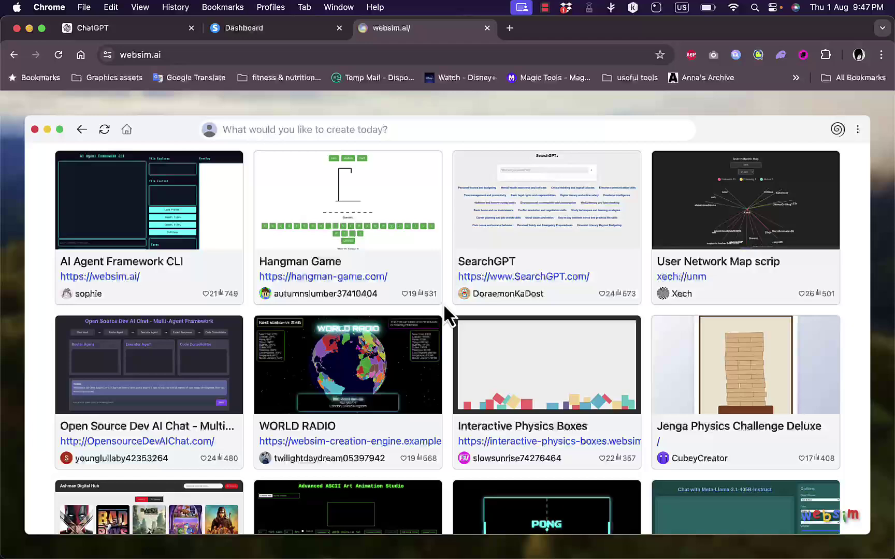
{"action": "scroll", "coordinate": [443, 304], "scroll_direction": "down", "scroll_amount": 2}
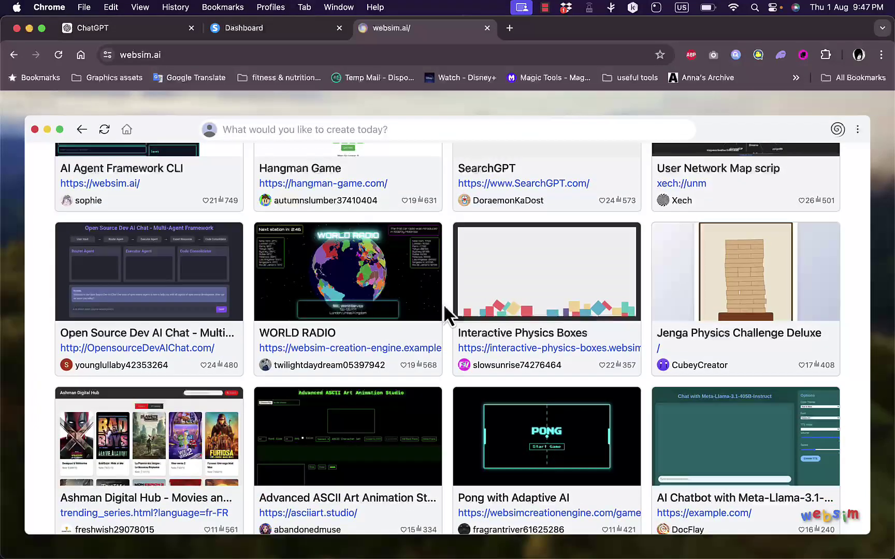
{"action": "scroll", "coordinate": [443, 303], "scroll_direction": "down", "scroll_amount": 1}
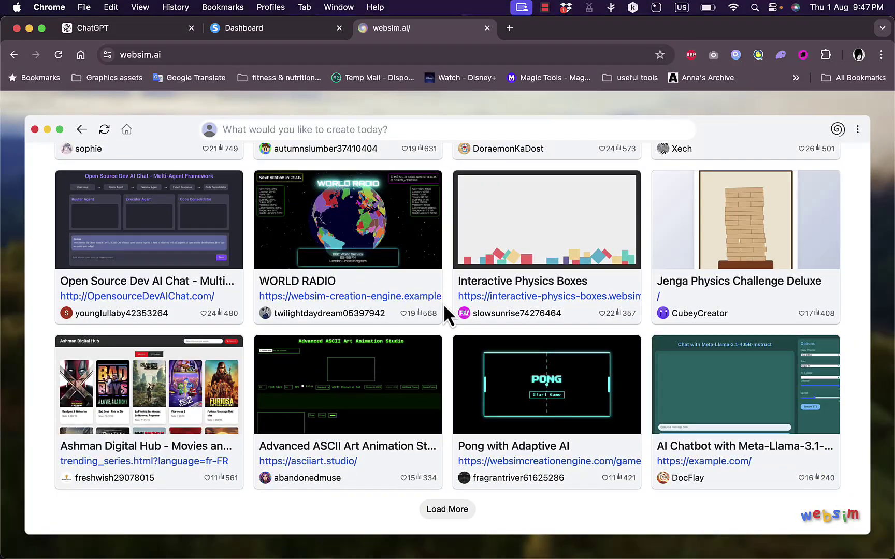
{"action": "scroll", "coordinate": [443, 303], "scroll_direction": "up", "scroll_amount": 4}
{"action": "scroll", "coordinate": [443, 303], "scroll_direction": "up", "scroll_amount": 3}
{"action": "scroll", "coordinate": [443, 304], "scroll_direction": "up", "scroll_amount": 5}
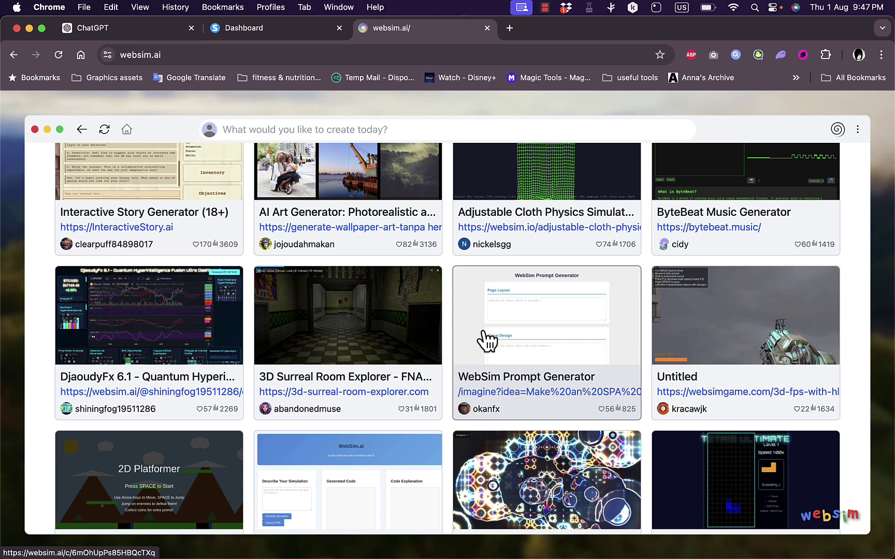
{"action": "scroll", "coordinate": [487, 341], "scroll_direction": "down", "scroll_amount": 1}
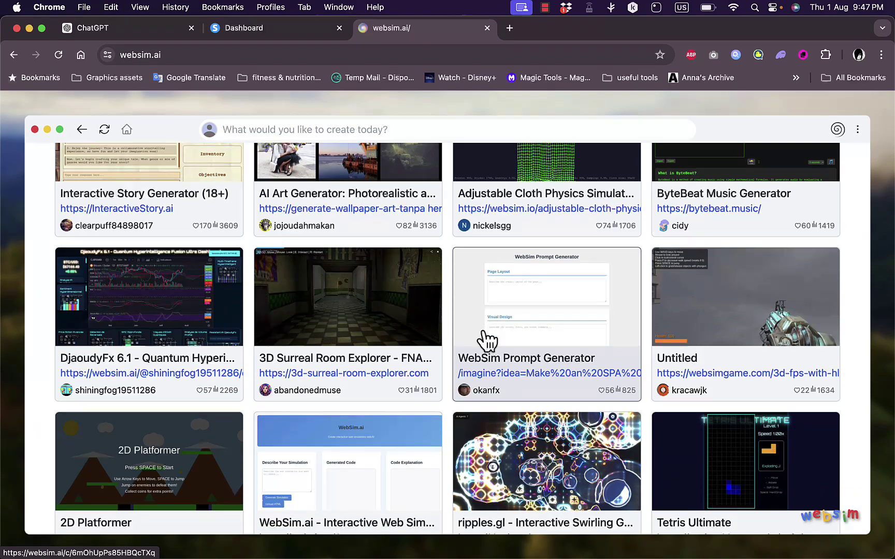
{"action": "scroll", "coordinate": [488, 340], "scroll_direction": "up", "scroll_amount": 2}
{"action": "scroll", "coordinate": [487, 340], "scroll_direction": "down", "scroll_amount": 1}
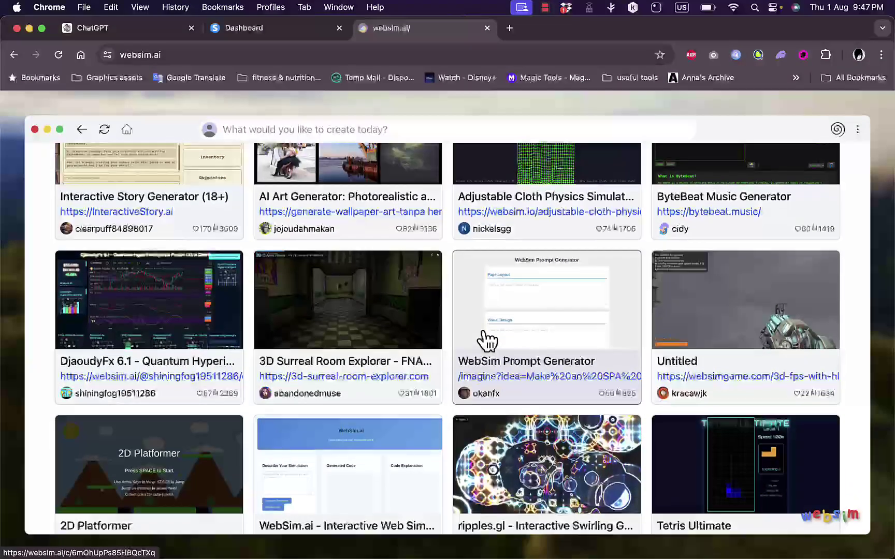
{"action": "scroll", "coordinate": [488, 340], "scroll_direction": "up", "scroll_amount": 3}
{"action": "scroll", "coordinate": [487, 340], "scroll_direction": "up", "scroll_amount": 1}
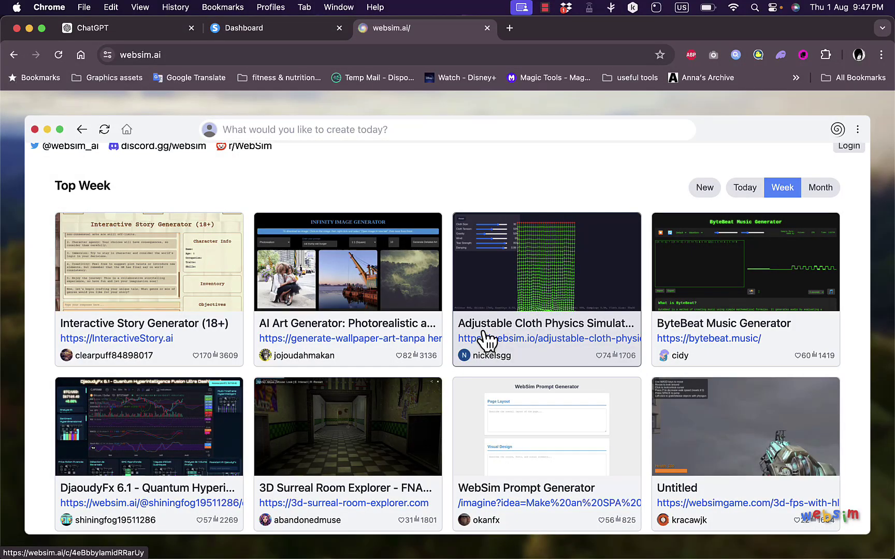
{"action": "scroll", "coordinate": [487, 340], "scroll_direction": "down", "scroll_amount": 1}
{"action": "scroll", "coordinate": [488, 340], "scroll_direction": "up", "scroll_amount": 2}
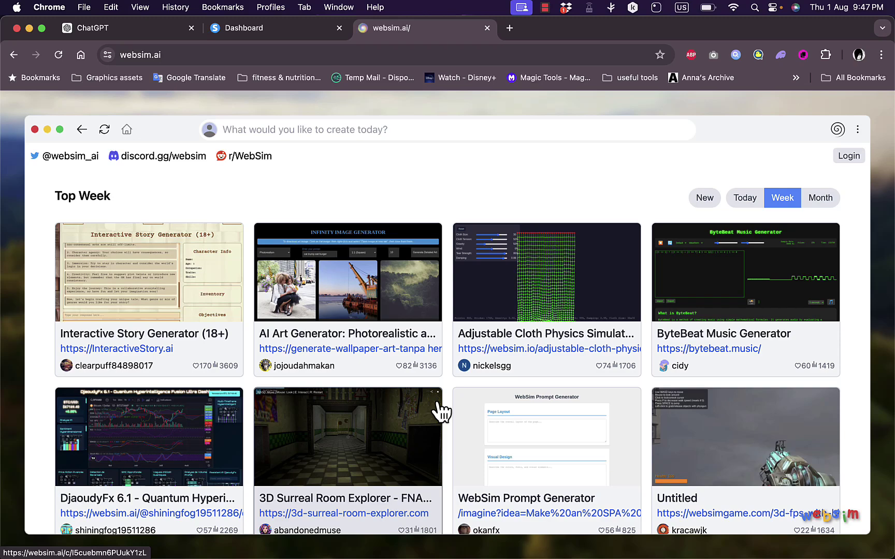
{"action": "scroll", "coordinate": [440, 412], "scroll_direction": "down", "scroll_amount": 2}
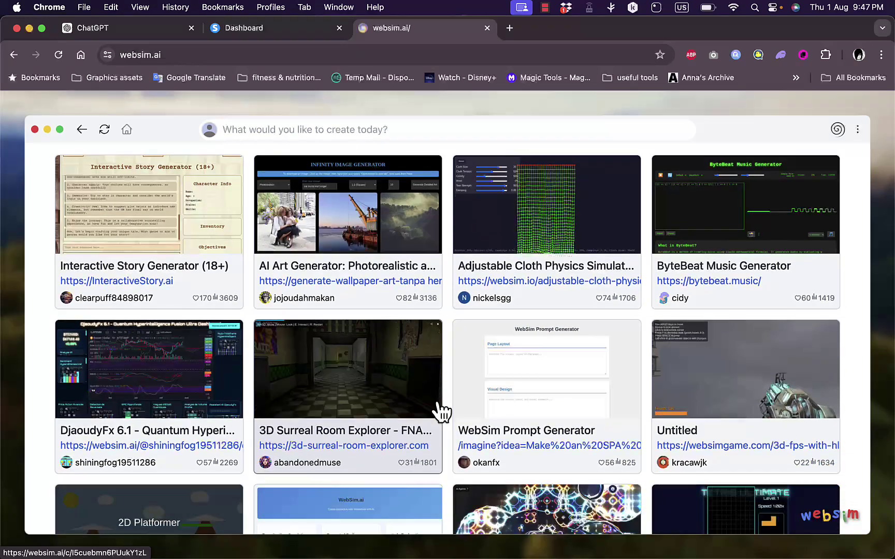
{"action": "scroll", "coordinate": [441, 412], "scroll_direction": "down", "scroll_amount": 3}
{"action": "scroll", "coordinate": [440, 412], "scroll_direction": "down", "scroll_amount": 1}
{"action": "scroll", "coordinate": [441, 413], "scroll_direction": "down", "scroll_amount": 2}
{"action": "scroll", "coordinate": [441, 413], "scroll_direction": "down", "scroll_amount": 2}
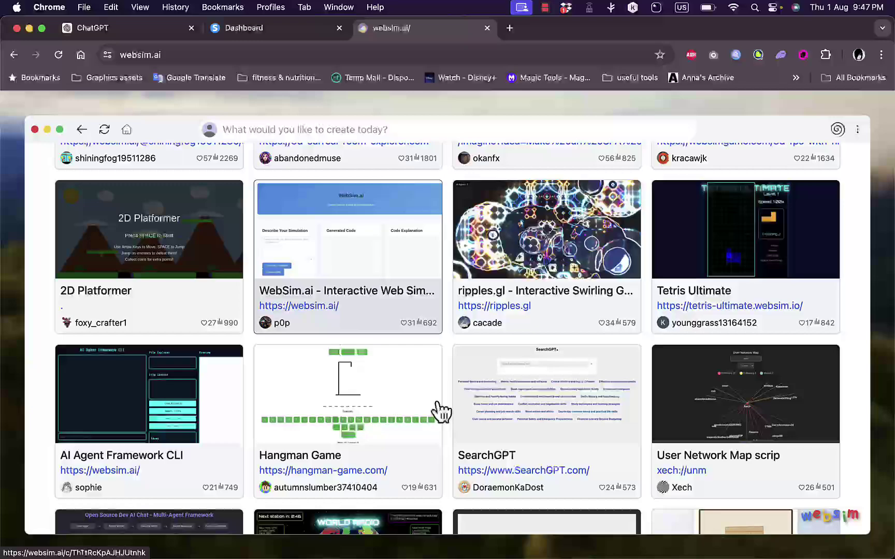
{"action": "scroll", "coordinate": [440, 412], "scroll_direction": "down", "scroll_amount": 2}
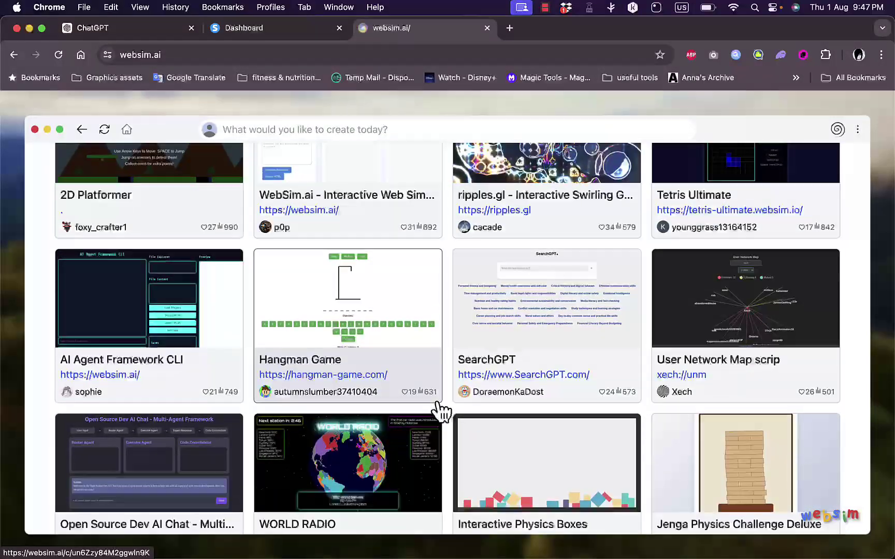
{"action": "scroll", "coordinate": [440, 413], "scroll_direction": "down", "scroll_amount": 1}
{"action": "scroll", "coordinate": [441, 413], "scroll_direction": "up", "scroll_amount": 1}
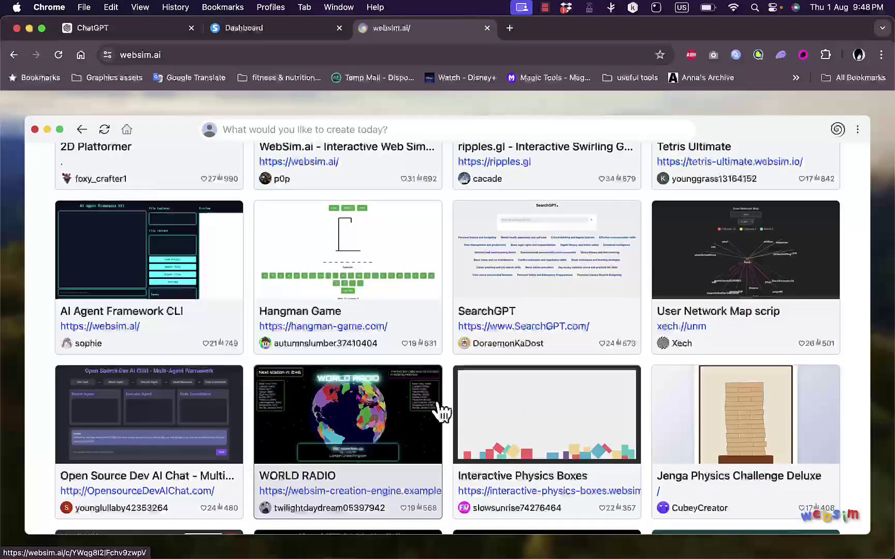
{"action": "scroll", "coordinate": [440, 413], "scroll_direction": "up", "scroll_amount": 1}
{"action": "scroll", "coordinate": [440, 413], "scroll_direction": "up", "scroll_amount": 2}
{"action": "scroll", "coordinate": [441, 413], "scroll_direction": "up", "scroll_amount": 2}
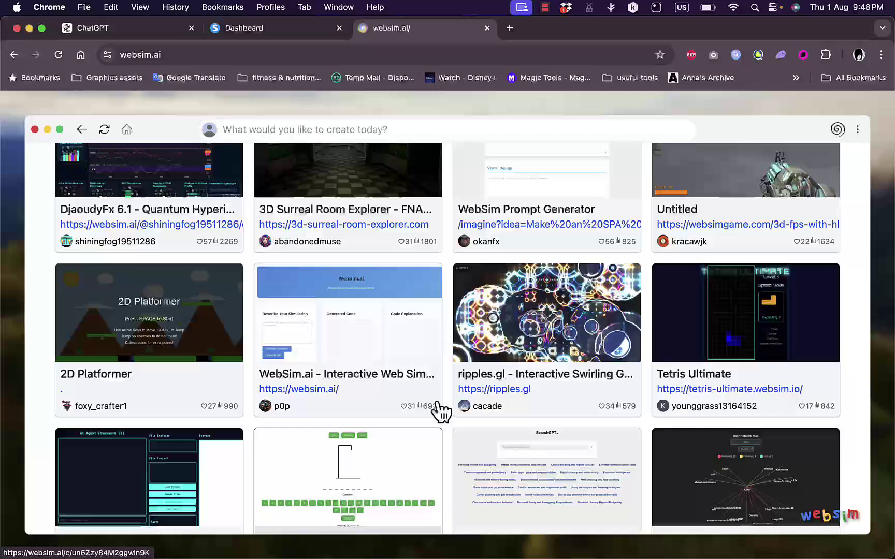
{"action": "scroll", "coordinate": [440, 412], "scroll_direction": "down", "scroll_amount": 1}
{"action": "scroll", "coordinate": [440, 413], "scroll_direction": "down", "scroll_amount": 1}
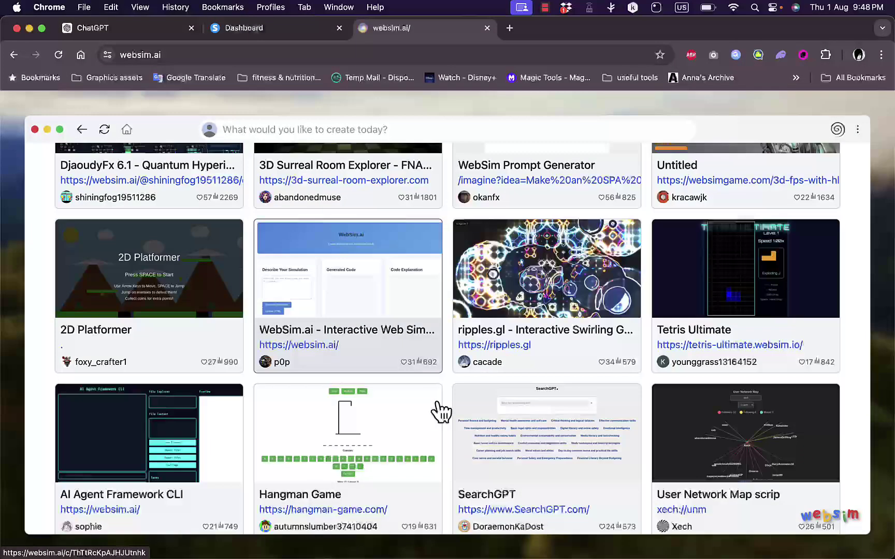
{"action": "scroll", "coordinate": [440, 413], "scroll_direction": "down", "scroll_amount": 1}
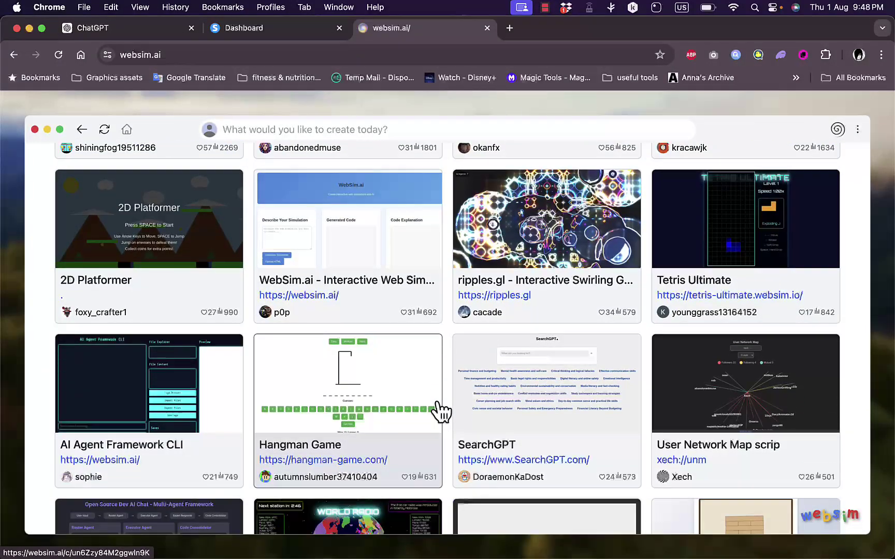
{"action": "scroll", "coordinate": [440, 413], "scroll_direction": "down", "scroll_amount": 1}
{"action": "scroll", "coordinate": [441, 412], "scroll_direction": "down", "scroll_amount": 2}
{"action": "scroll", "coordinate": [440, 412], "scroll_direction": "up", "scroll_amount": 1}
{"action": "scroll", "coordinate": [440, 413], "scroll_direction": "up", "scroll_amount": 1}
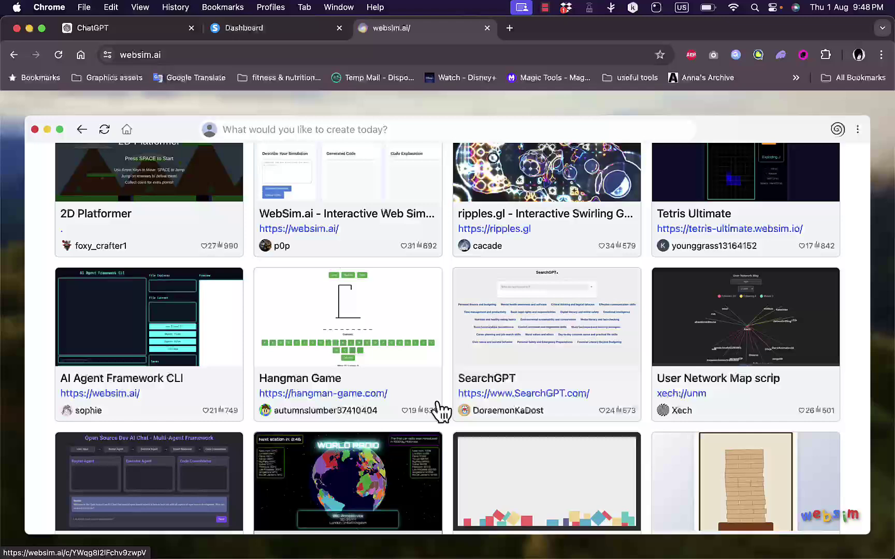
{"action": "scroll", "coordinate": [448, 402], "scroll_direction": "down", "scroll_amount": 1}
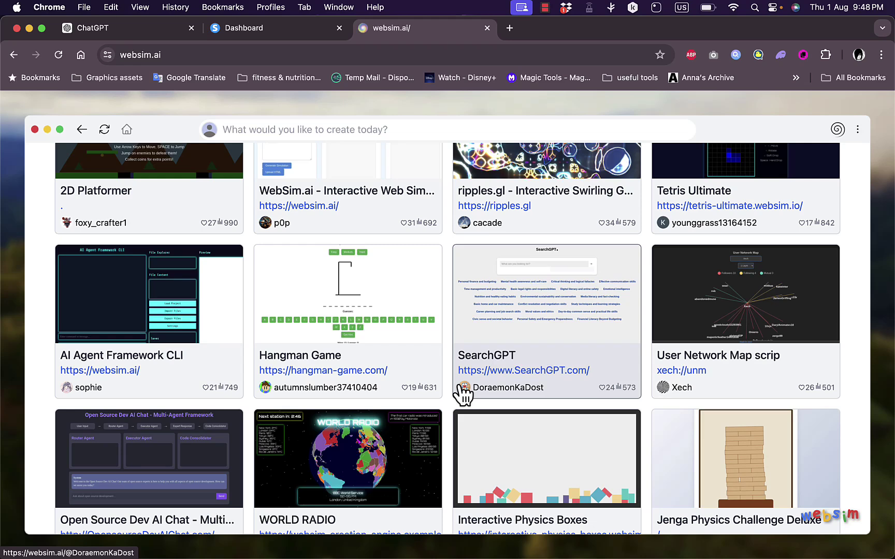
{"action": "scroll", "coordinate": [463, 394], "scroll_direction": "down", "scroll_amount": 1}
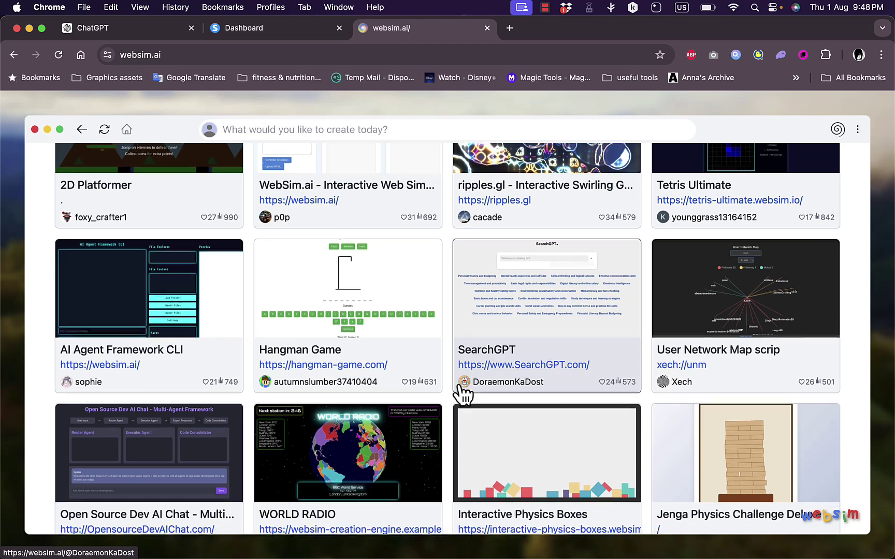
{"action": "scroll", "coordinate": [463, 394], "scroll_direction": "down", "scroll_amount": 1}
{"action": "scroll", "coordinate": [464, 394], "scroll_direction": "down", "scroll_amount": 2}
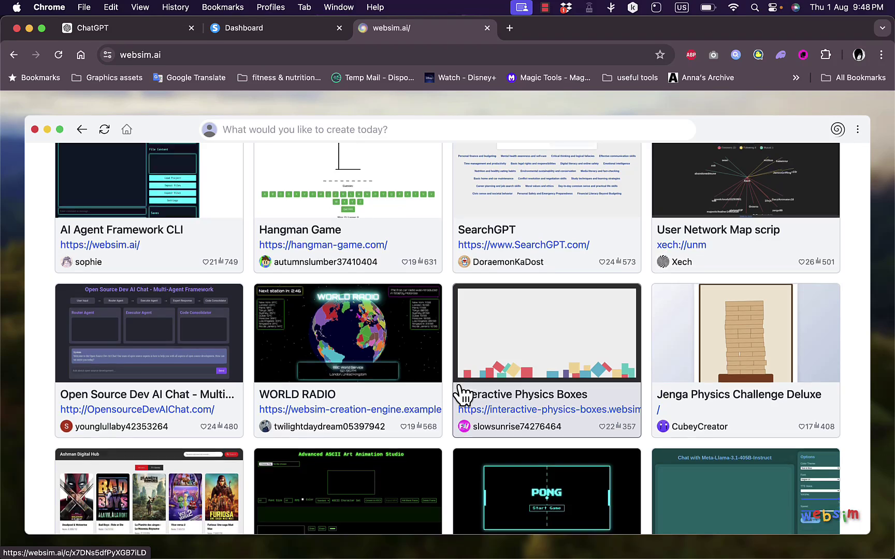
{"action": "scroll", "coordinate": [463, 395], "scroll_direction": "down", "scroll_amount": 5}
{"action": "scroll", "coordinate": [462, 395], "scroll_direction": "up", "scroll_amount": 5}
{"action": "scroll", "coordinate": [463, 395], "scroll_direction": "up", "scroll_amount": 3}
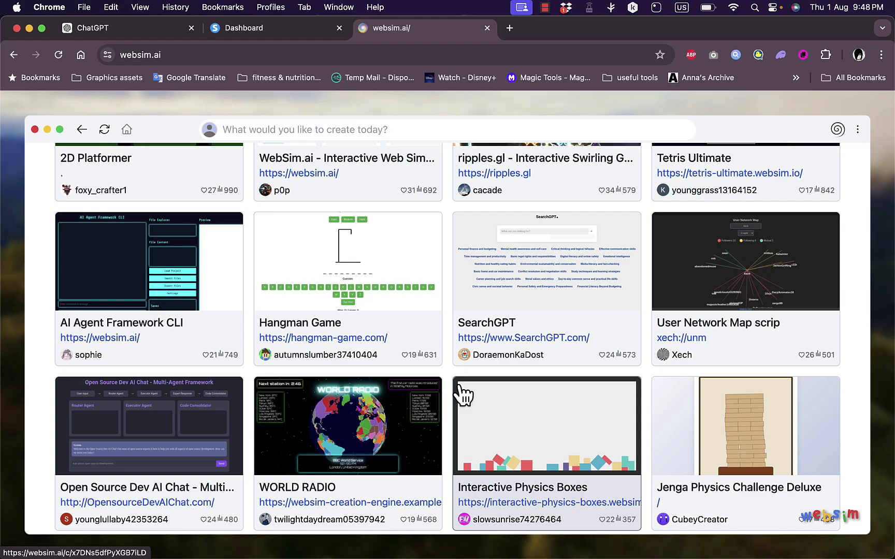
{"action": "scroll", "coordinate": [462, 395], "scroll_direction": "down", "scroll_amount": 2}
{"action": "scroll", "coordinate": [462, 395], "scroll_direction": "up", "scroll_amount": 3}
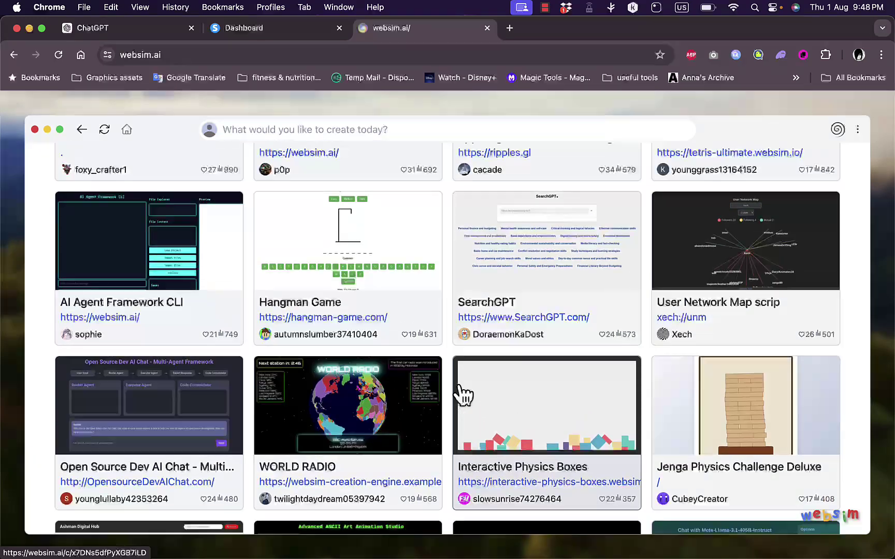
{"action": "scroll", "coordinate": [462, 395], "scroll_direction": "up", "scroll_amount": 1}
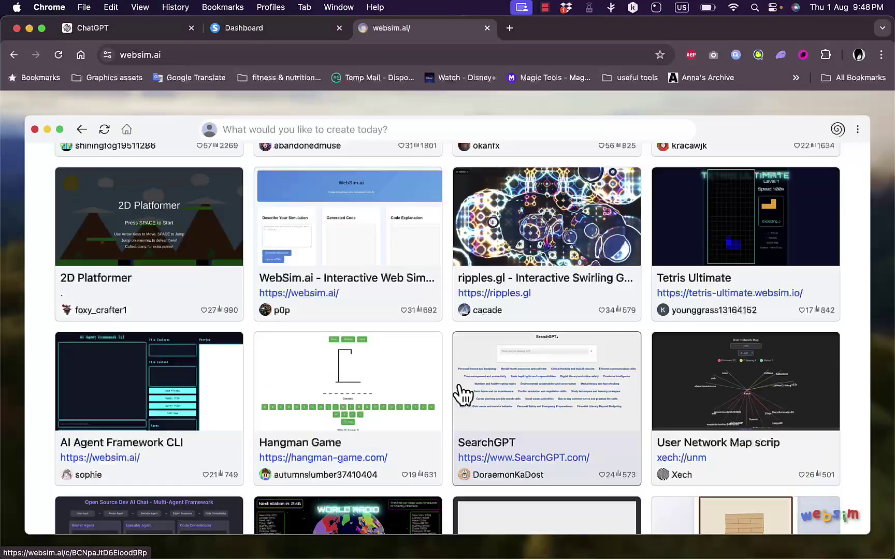
{"action": "scroll", "coordinate": [462, 395], "scroll_direction": "up", "scroll_amount": 3}
{"action": "scroll", "coordinate": [462, 395], "scroll_direction": "up", "scroll_amount": 1}
{"action": "scroll", "coordinate": [463, 395], "scroll_direction": "up", "scroll_amount": 4}
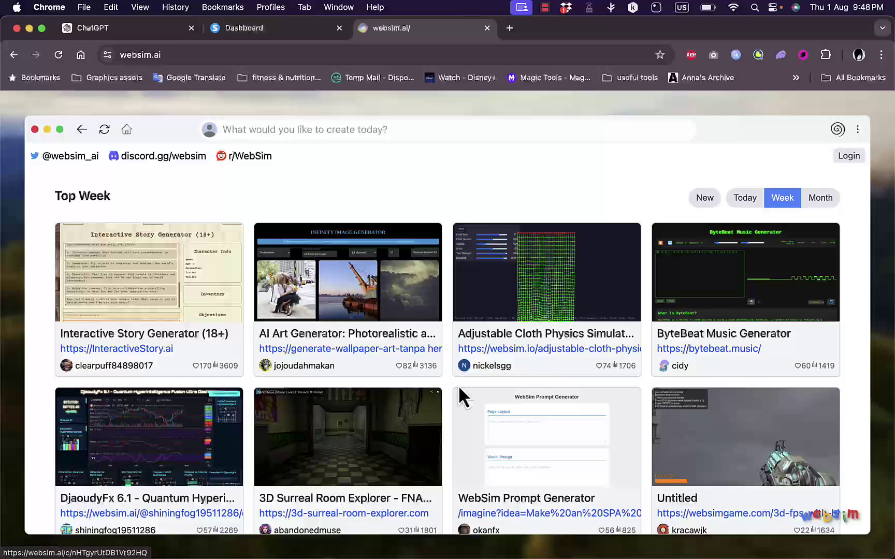
{"action": "scroll", "coordinate": [463, 395], "scroll_direction": "down", "scroll_amount": 3}
{"action": "scroll", "coordinate": [463, 395], "scroll_direction": "up", "scroll_amount": 1}
{"action": "scroll", "coordinate": [463, 394], "scroll_direction": "down", "scroll_amount": 2}
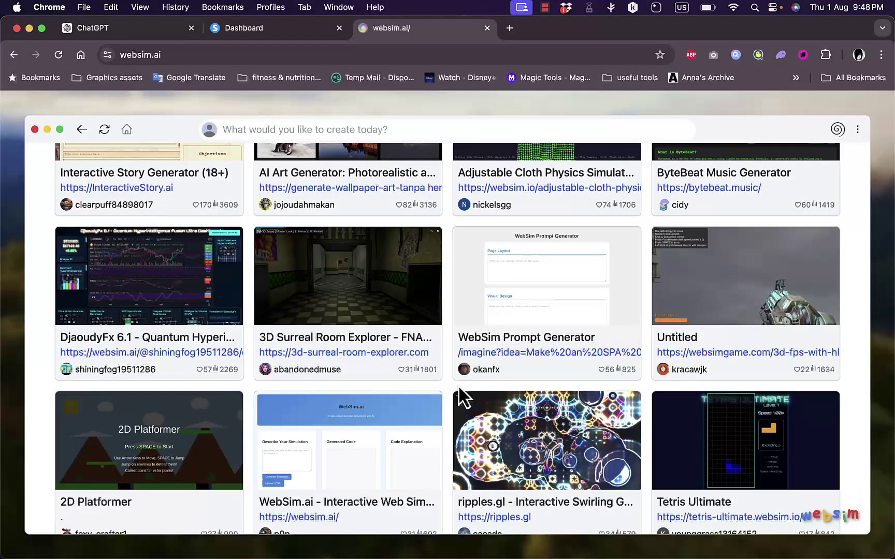
{"action": "scroll", "coordinate": [461, 396], "scroll_direction": "down", "scroll_amount": 2}
{"action": "scroll", "coordinate": [461, 396], "scroll_direction": "down", "scroll_amount": 2}
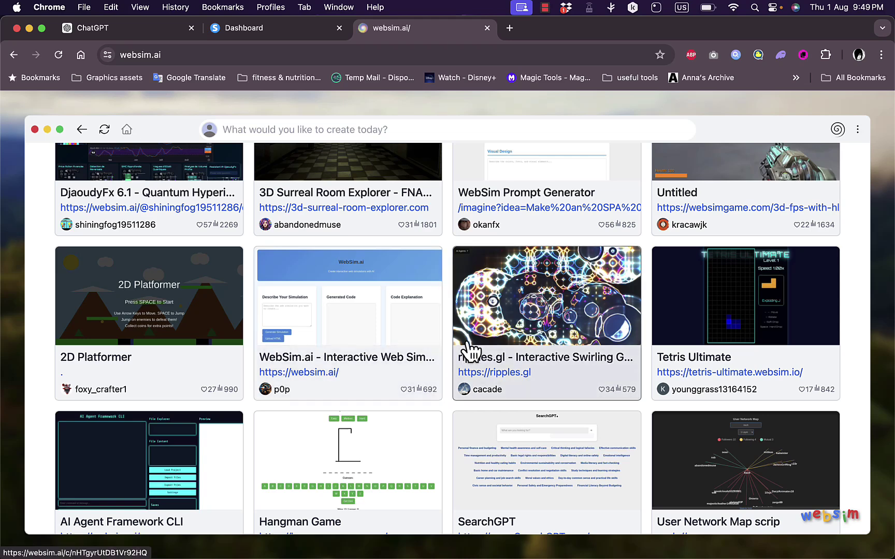
{"action": "scroll", "coordinate": [470, 351], "scroll_direction": "down", "scroll_amount": 2}
{"action": "scroll", "coordinate": [470, 351], "scroll_direction": "down", "scroll_amount": 3}
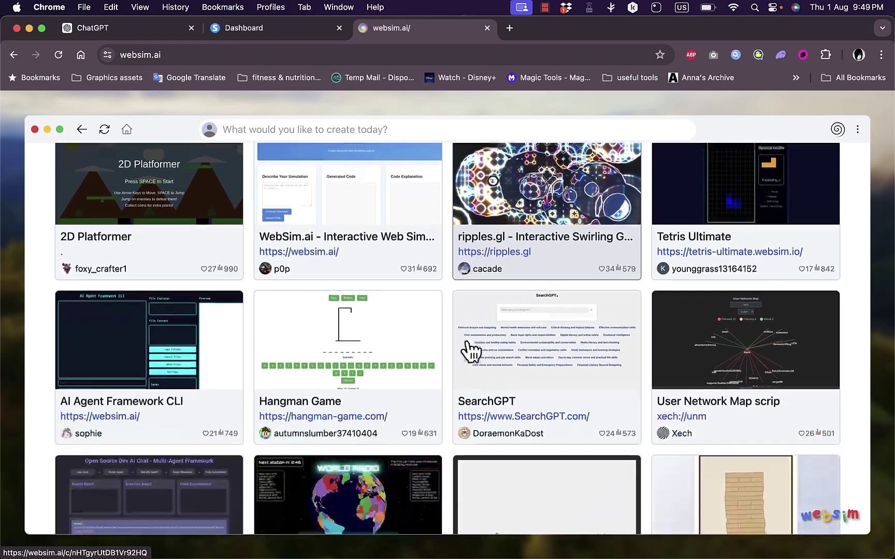
{"action": "scroll", "coordinate": [471, 351], "scroll_direction": "down", "scroll_amount": 3}
{"action": "scroll", "coordinate": [470, 351], "scroll_direction": "down", "scroll_amount": 1}
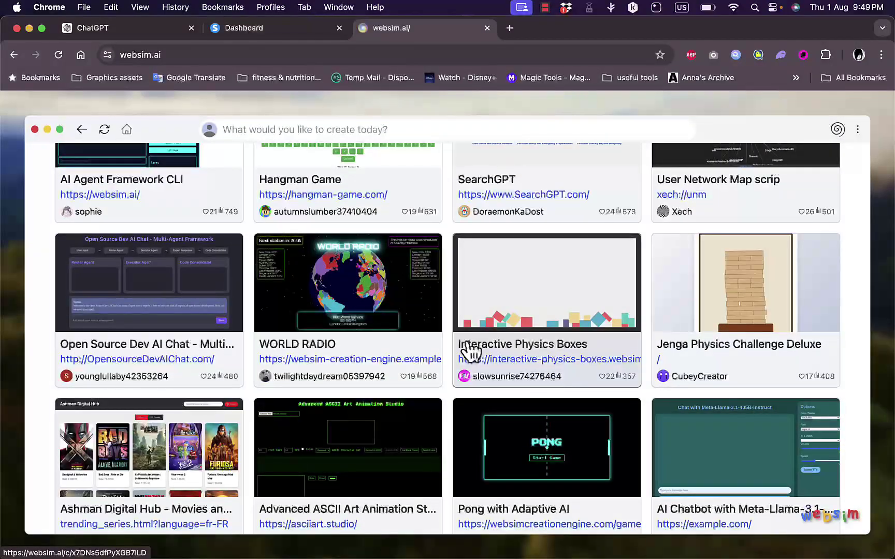
{"action": "scroll", "coordinate": [470, 351], "scroll_direction": "down", "scroll_amount": 1}
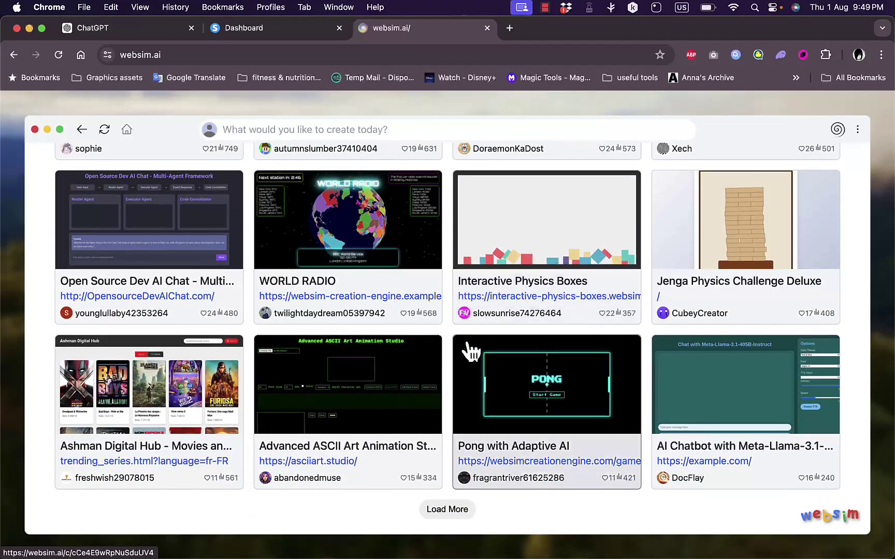
{"action": "scroll", "coordinate": [469, 351], "scroll_direction": "up", "scroll_amount": 5}
{"action": "scroll", "coordinate": [469, 349], "scroll_direction": "up", "scroll_amount": 5}
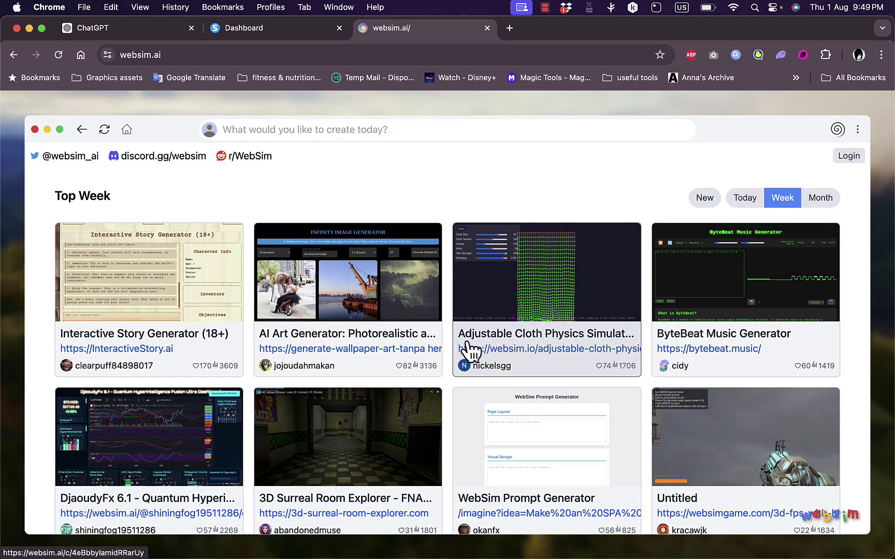
{"action": "scroll", "coordinate": [468, 350], "scroll_direction": "down", "scroll_amount": 1}
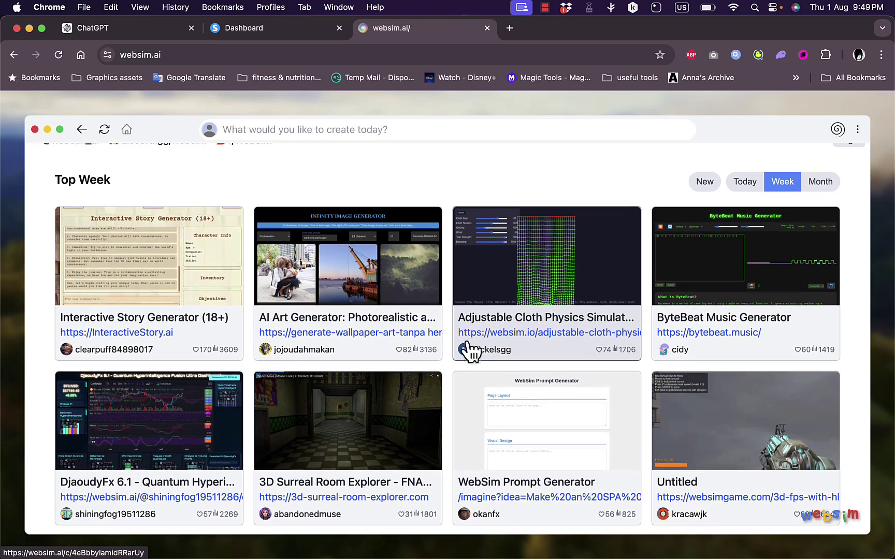
{"action": "scroll", "coordinate": [468, 349], "scroll_direction": "down", "scroll_amount": 2}
{"action": "scroll", "coordinate": [468, 350], "scroll_direction": "down", "scroll_amount": 1}
{"action": "scroll", "coordinate": [469, 351], "scroll_direction": "down", "scroll_amount": 2}
{"action": "scroll", "coordinate": [468, 350], "scroll_direction": "down", "scroll_amount": 1}
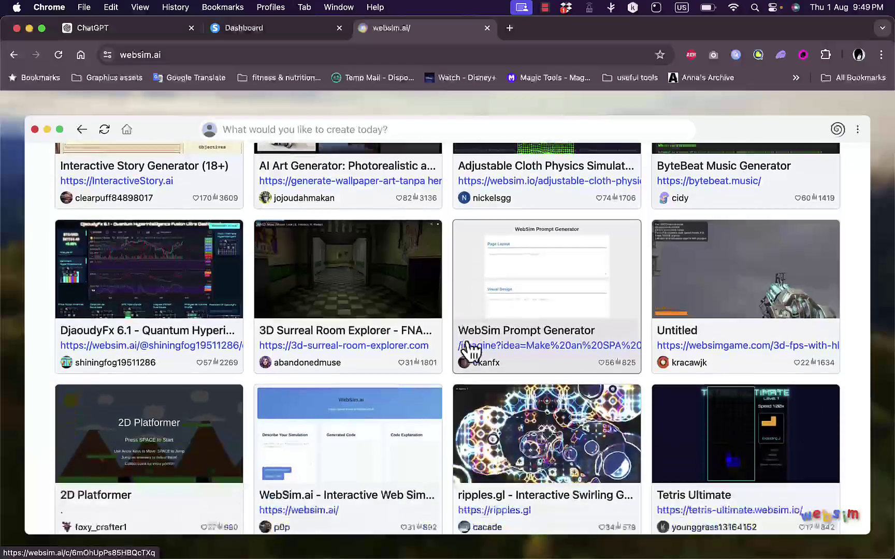
{"action": "scroll", "coordinate": [469, 351], "scroll_direction": "down", "scroll_amount": 1}
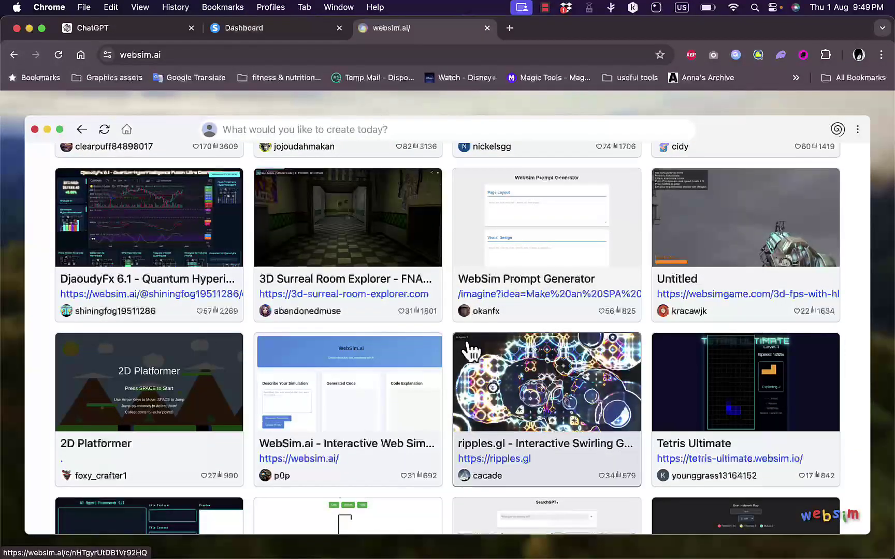
{"action": "scroll", "coordinate": [470, 350], "scroll_direction": "down", "scroll_amount": 1}
{"action": "scroll", "coordinate": [470, 349], "scroll_direction": "down", "scroll_amount": 1}
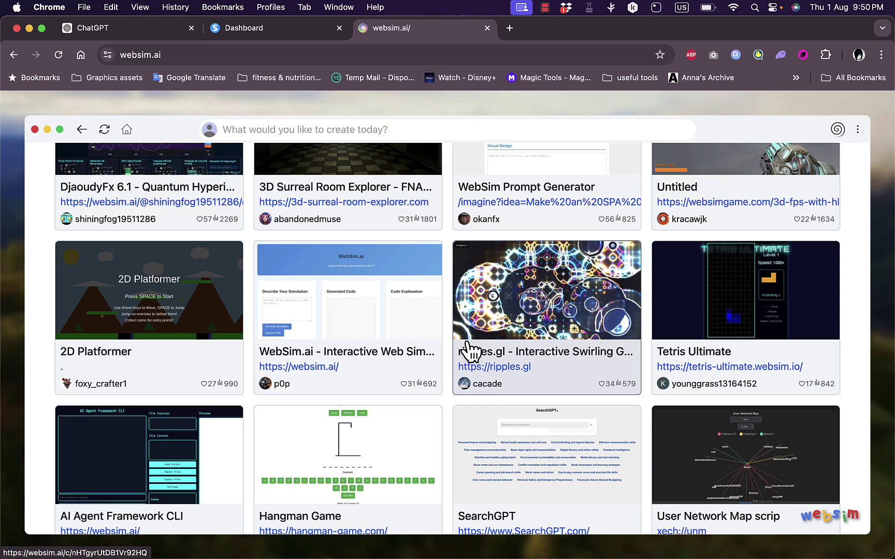
{"action": "scroll", "coordinate": [470, 349], "scroll_direction": "up", "scroll_amount": 2}
{"action": "scroll", "coordinate": [470, 350], "scroll_direction": "up", "scroll_amount": 3}
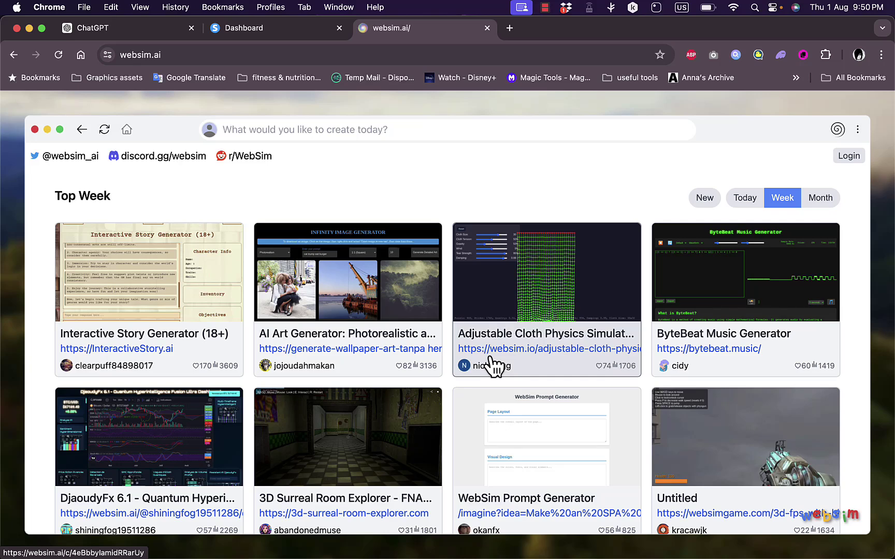
{"action": "scroll", "coordinate": [494, 365], "scroll_direction": "down", "scroll_amount": 3}
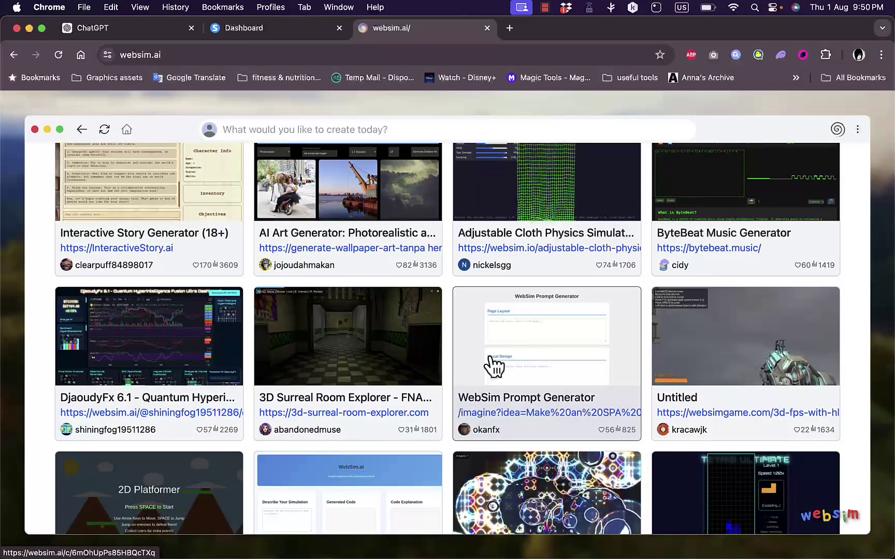
{"action": "scroll", "coordinate": [494, 365], "scroll_direction": "up", "scroll_amount": 3}
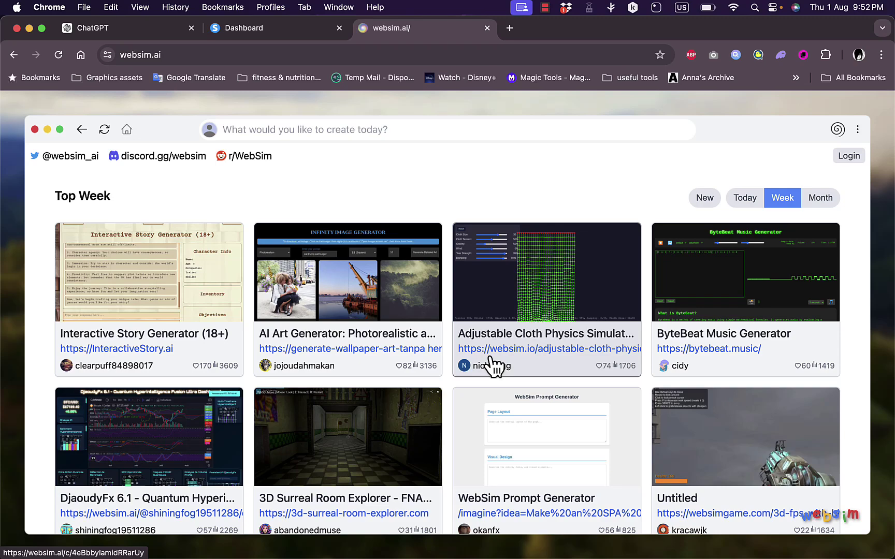
{"action": "scroll", "coordinate": [494, 365], "scroll_direction": "down", "scroll_amount": 5}
{"action": "scroll", "coordinate": [493, 365], "scroll_direction": "down", "scroll_amount": 2}
{"action": "scroll", "coordinate": [493, 365], "scroll_direction": "down", "scroll_amount": 5}
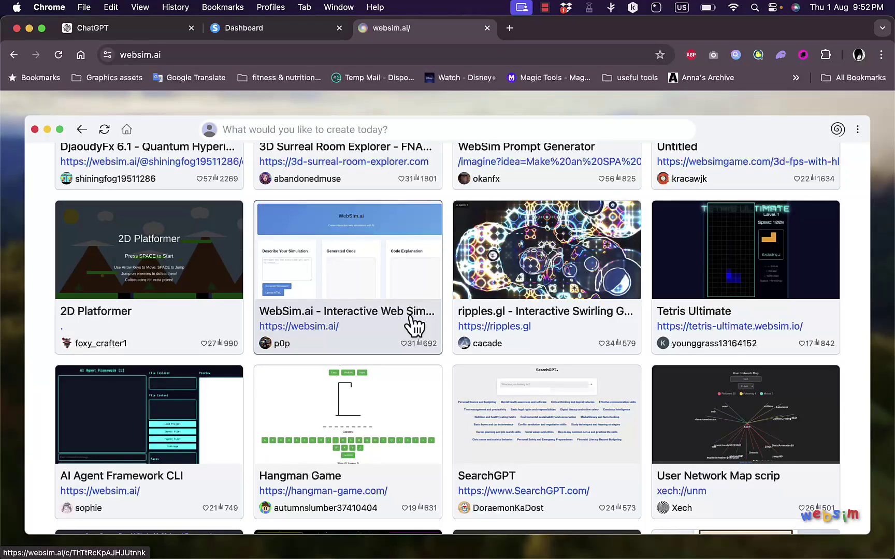
{"action": "scroll", "coordinate": [415, 326], "scroll_direction": "down", "scroll_amount": 2}
{"action": "scroll", "coordinate": [415, 325], "scroll_direction": "down", "scroll_amount": 1}
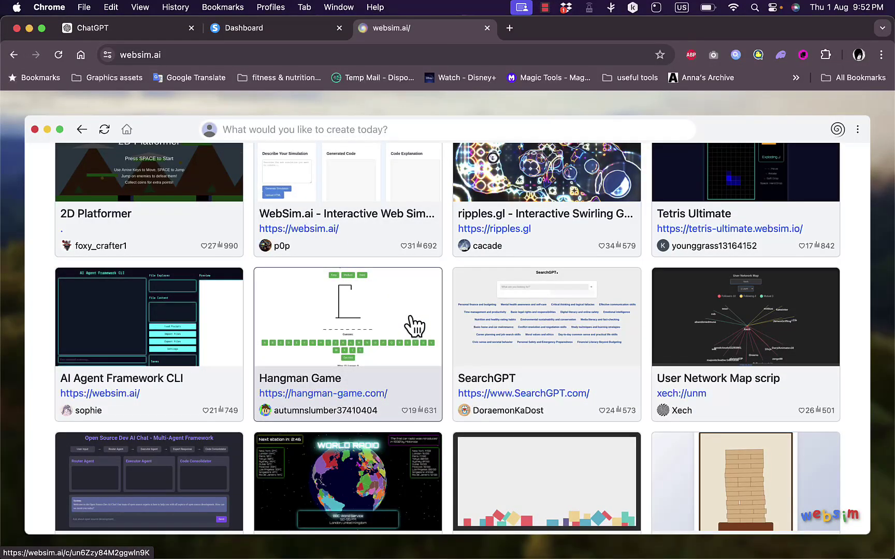
{"action": "scroll", "coordinate": [414, 325], "scroll_direction": "down", "scroll_amount": 2}
{"action": "scroll", "coordinate": [414, 325], "scroll_direction": "up", "scroll_amount": 5}
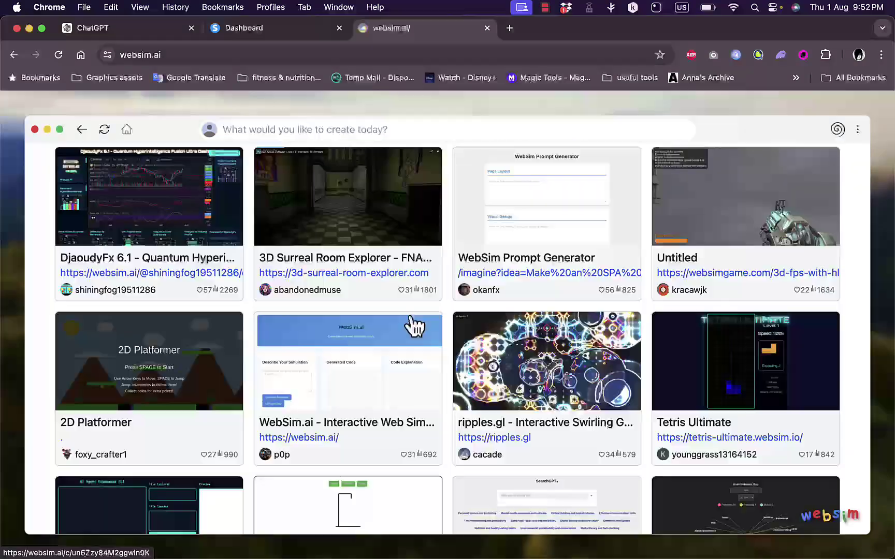
{"action": "scroll", "coordinate": [414, 325], "scroll_direction": "up", "scroll_amount": 5}
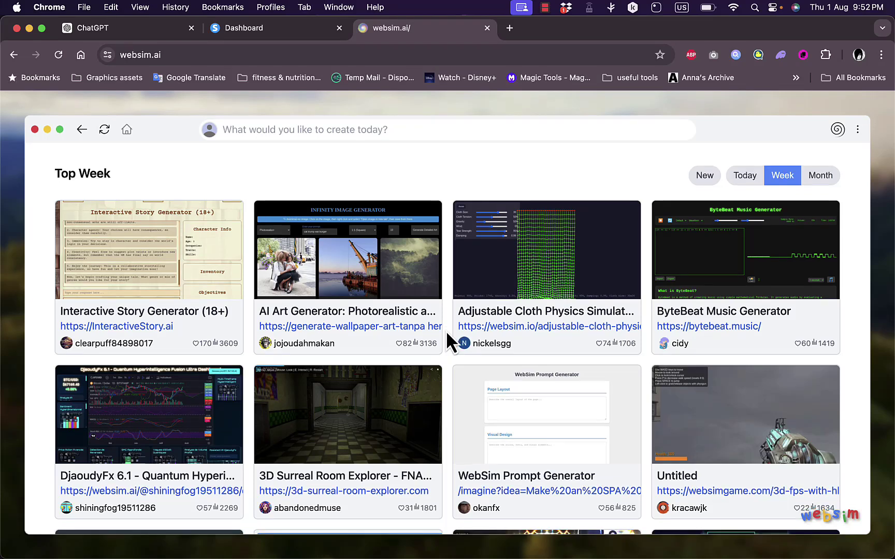
{"action": "scroll", "coordinate": [447, 334], "scroll_direction": "down", "scroll_amount": 2}
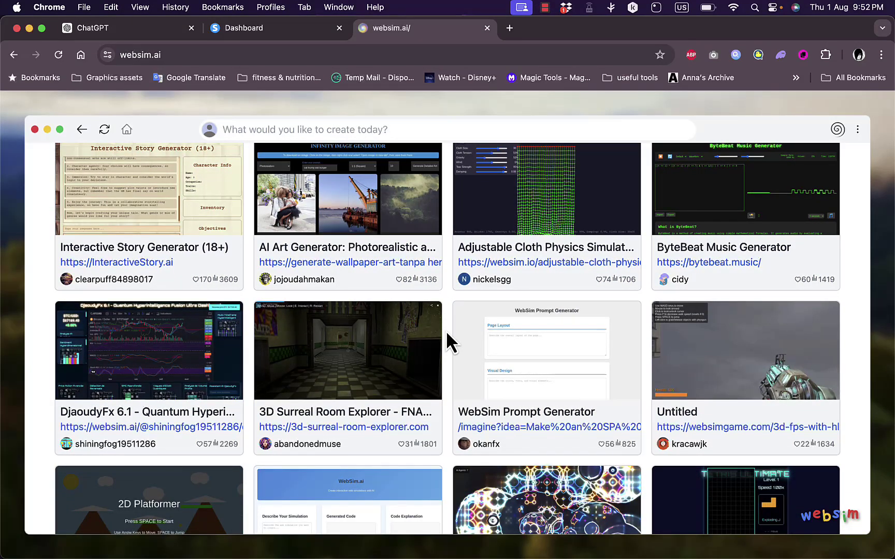
{"action": "scroll", "coordinate": [447, 332], "scroll_direction": "down", "scroll_amount": 2}
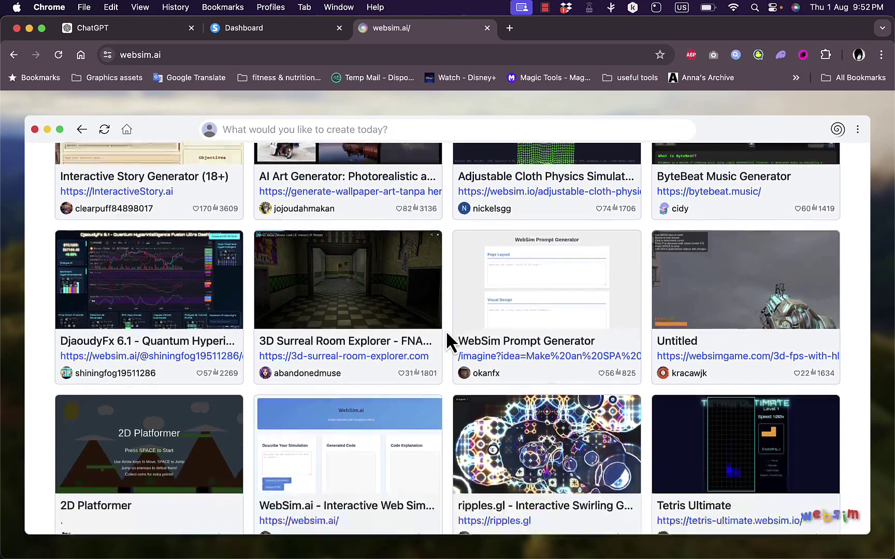
{"action": "scroll", "coordinate": [446, 331], "scroll_direction": "down", "scroll_amount": 2}
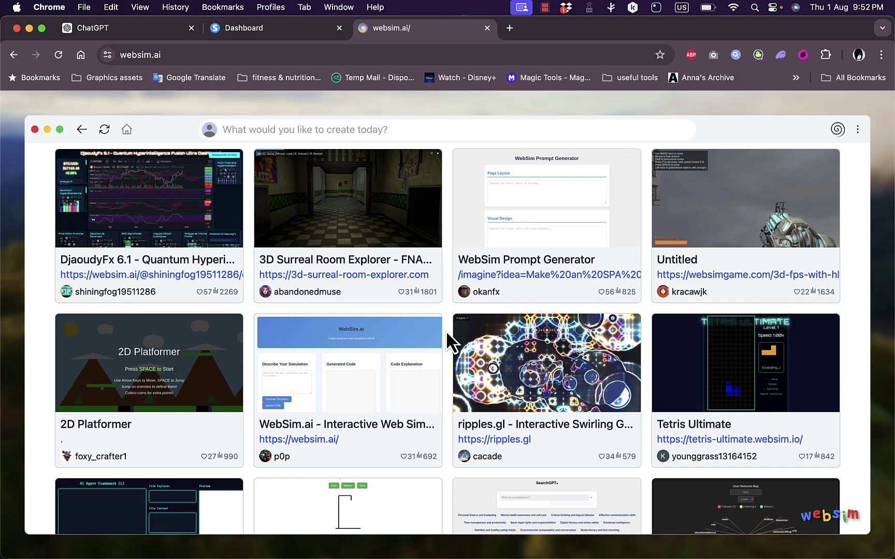
{"action": "scroll", "coordinate": [445, 330], "scroll_direction": "up", "scroll_amount": 1}
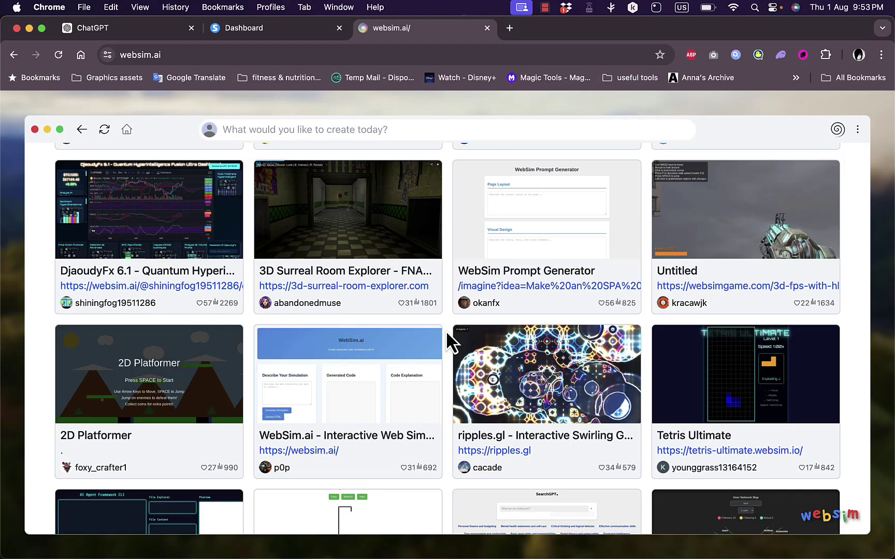
{"action": "scroll", "coordinate": [446, 330], "scroll_direction": "down", "scroll_amount": 2}
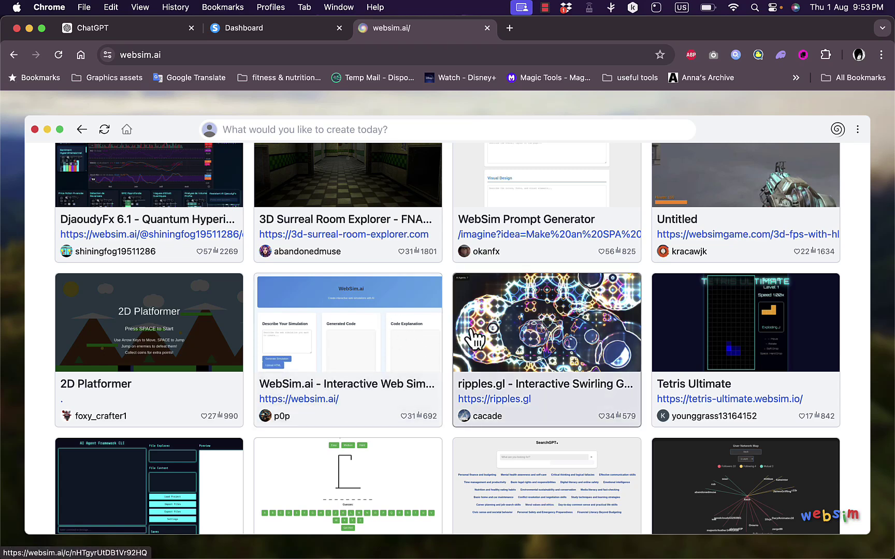
{"action": "scroll", "coordinate": [472, 339], "scroll_direction": "down", "scroll_amount": 3}
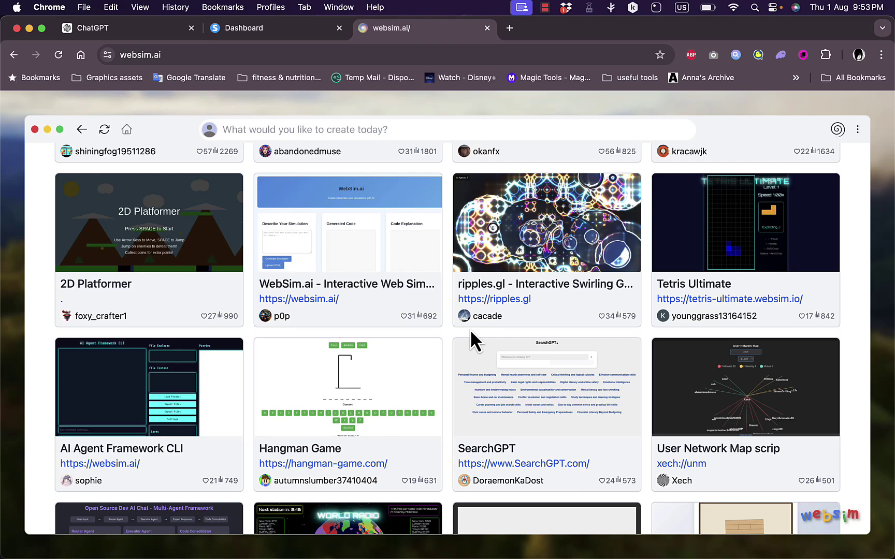
{"action": "scroll", "coordinate": [470, 329], "scroll_direction": "up", "scroll_amount": 5}
{"action": "scroll", "coordinate": [470, 329], "scroll_direction": "up", "scroll_amount": 5}
{"action": "scroll", "coordinate": [470, 329], "scroll_direction": "up", "scroll_amount": 4}
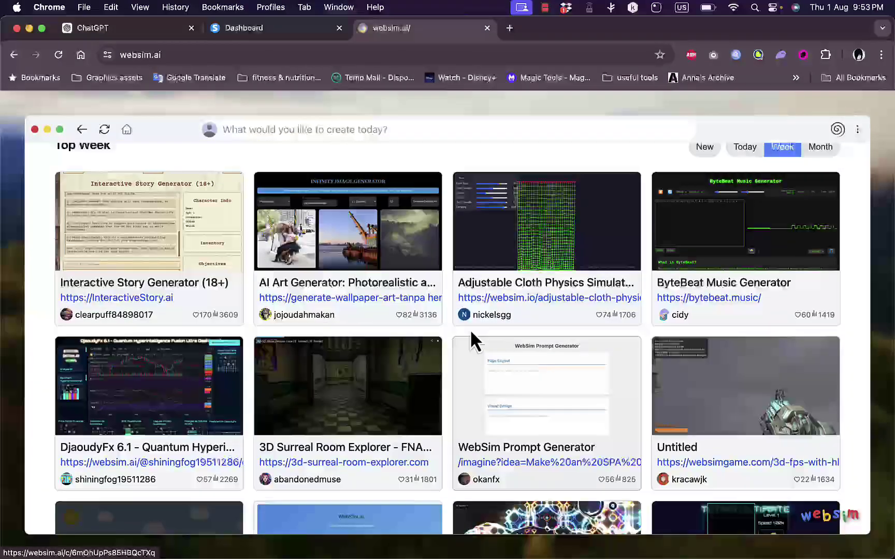